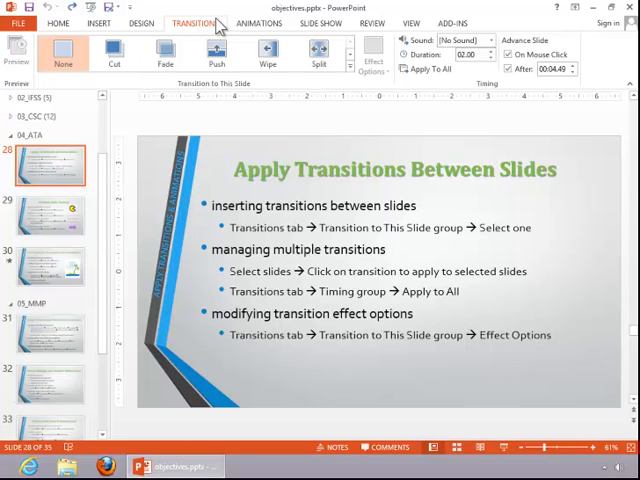
# Apply the Fracture transition to slide 28, then select slides 31 and 32 together
pyautogui.click(349, 70)
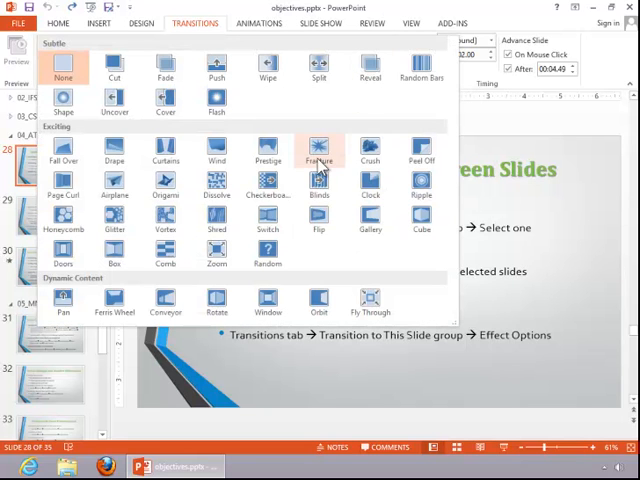
pyautogui.click(321, 163)
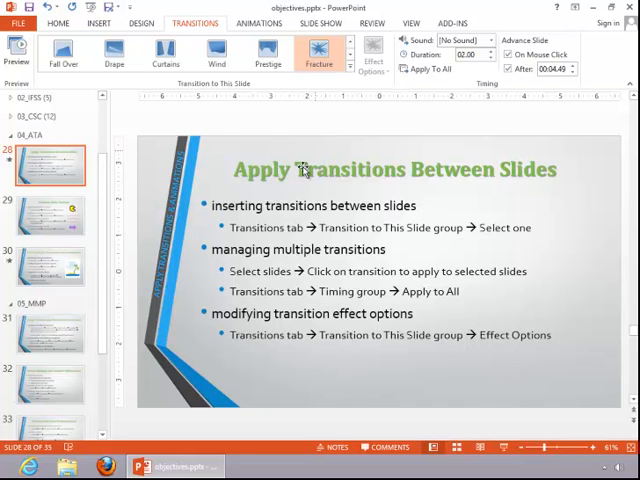
pyautogui.click(70, 340)
pyautogui.click(72, 382)
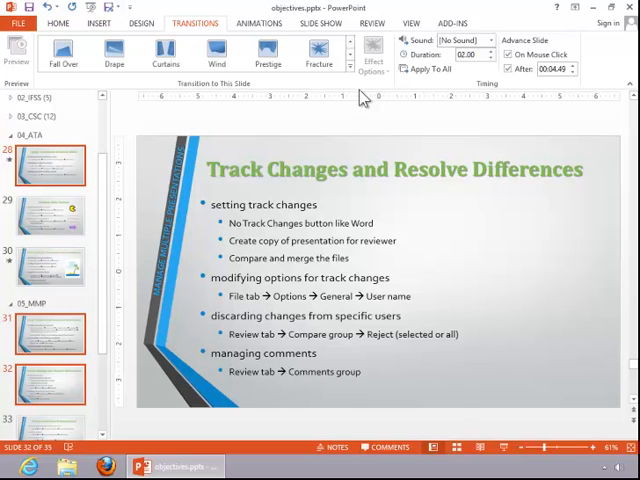
# Apply the Vortex transition to slides 31 and 32, then return to slide 28
pyautogui.click(350, 70)
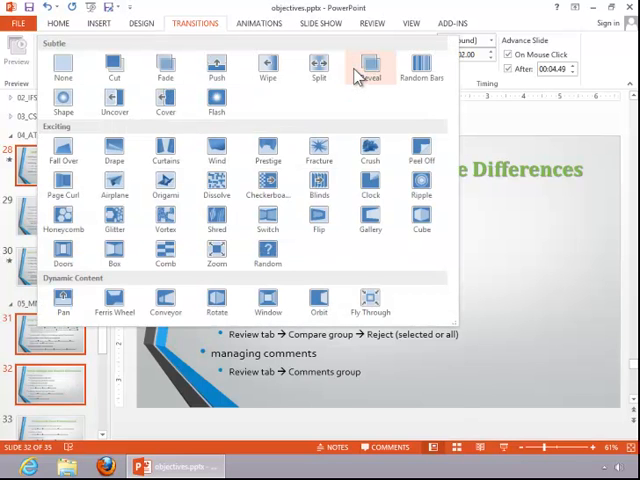
pyautogui.click(165, 222)
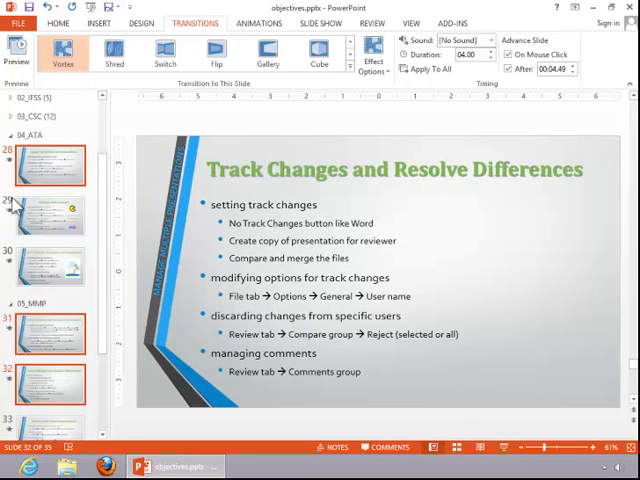
pyautogui.click(68, 165)
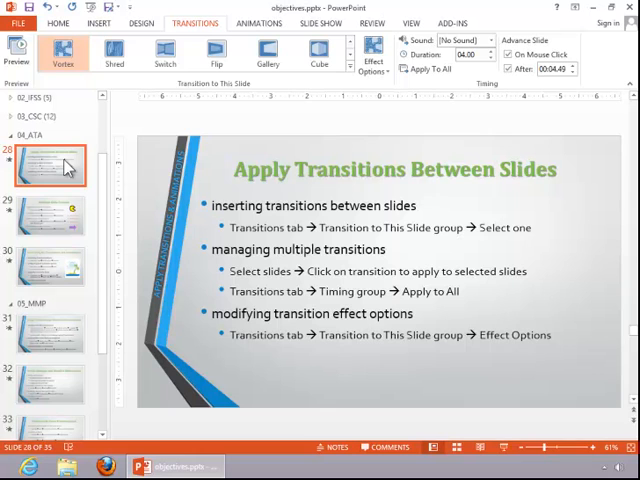
# Set slide 28's Vortex transition to enter From Right via Effect Options
pyautogui.click(373, 60)
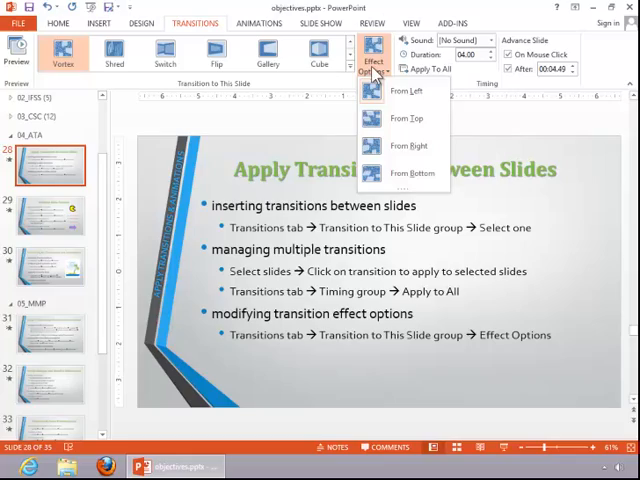
pyautogui.click(373, 172)
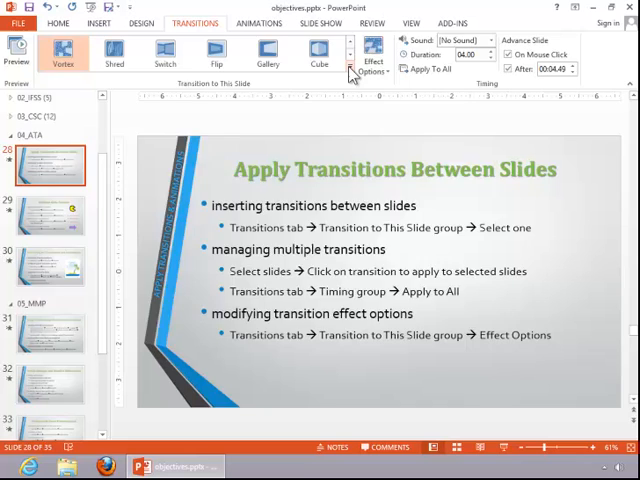
# Switch slide 28's transition to Dissolve, then to Peel Off peeling from the right
pyautogui.click(349, 72)
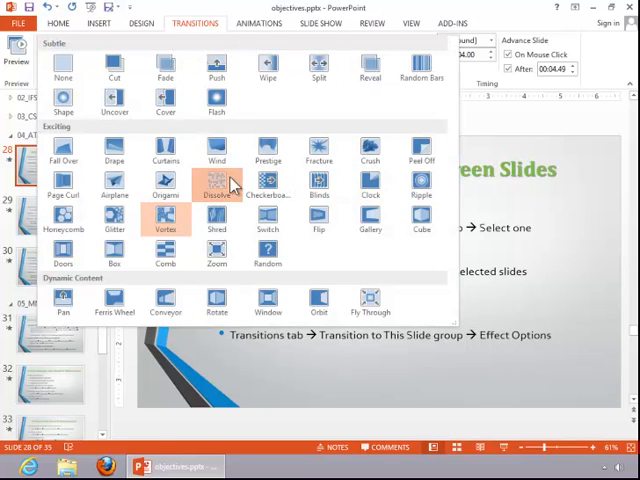
pyautogui.click(216, 184)
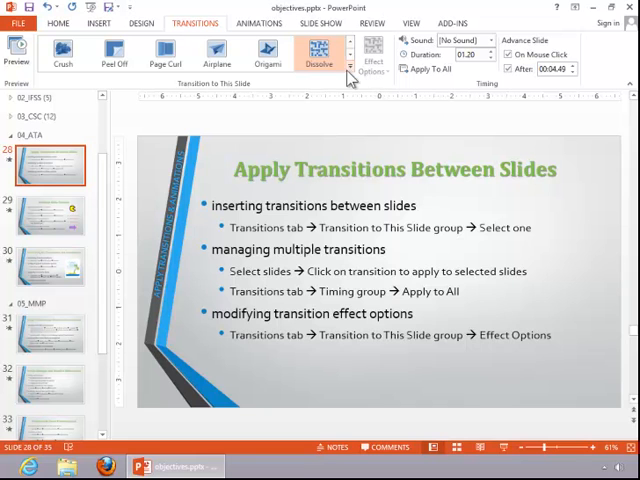
pyautogui.click(114, 55)
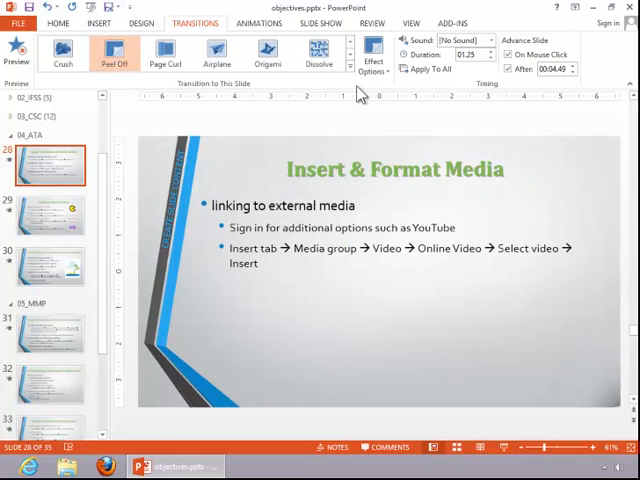
pyautogui.click(372, 62)
pyautogui.click(390, 117)
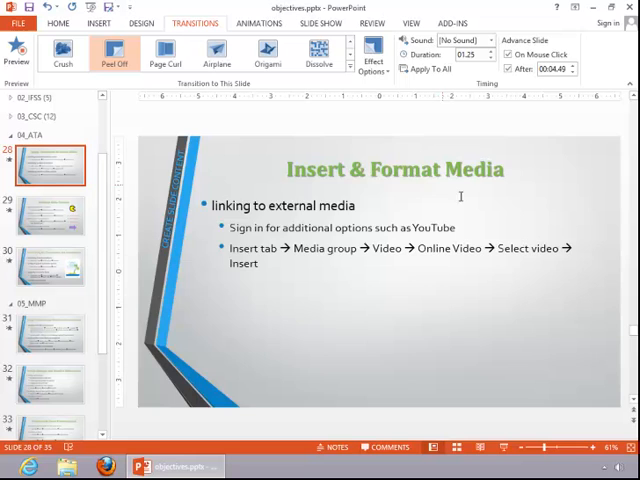